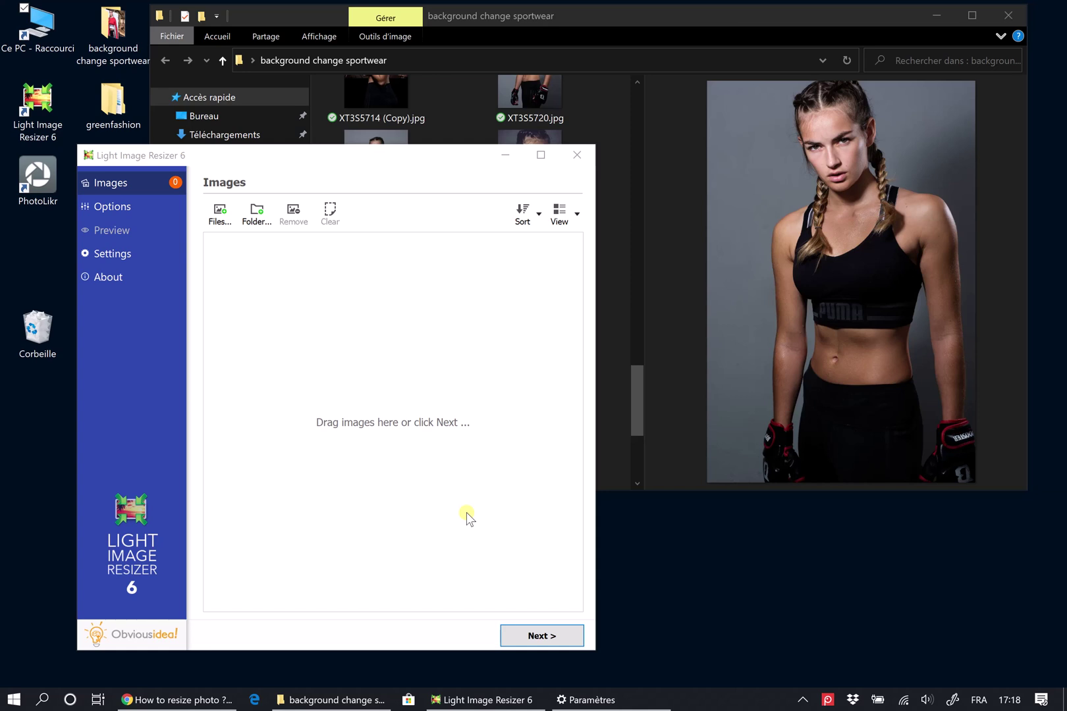
Add the sportswear model photo XT3S5756.jpg from File Explorer to Light Image Resizer's image list
click(656, 111)
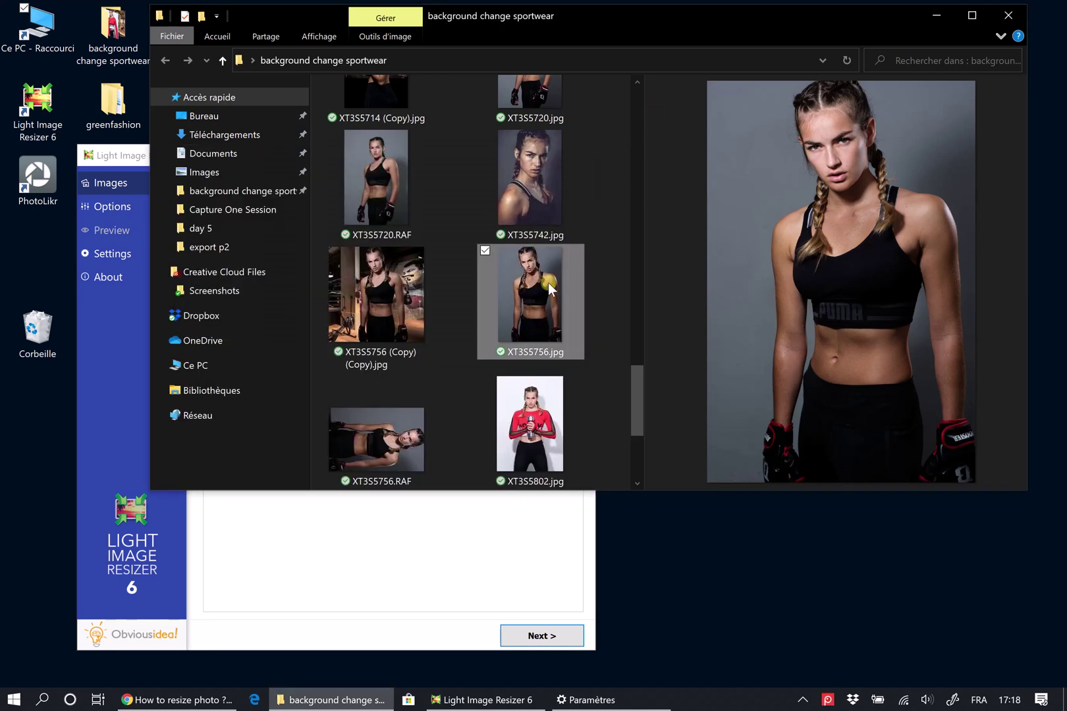
drag(548, 282, 314, 566)
Show the resize options and the remove.bg background-removal settings
click(119, 209)
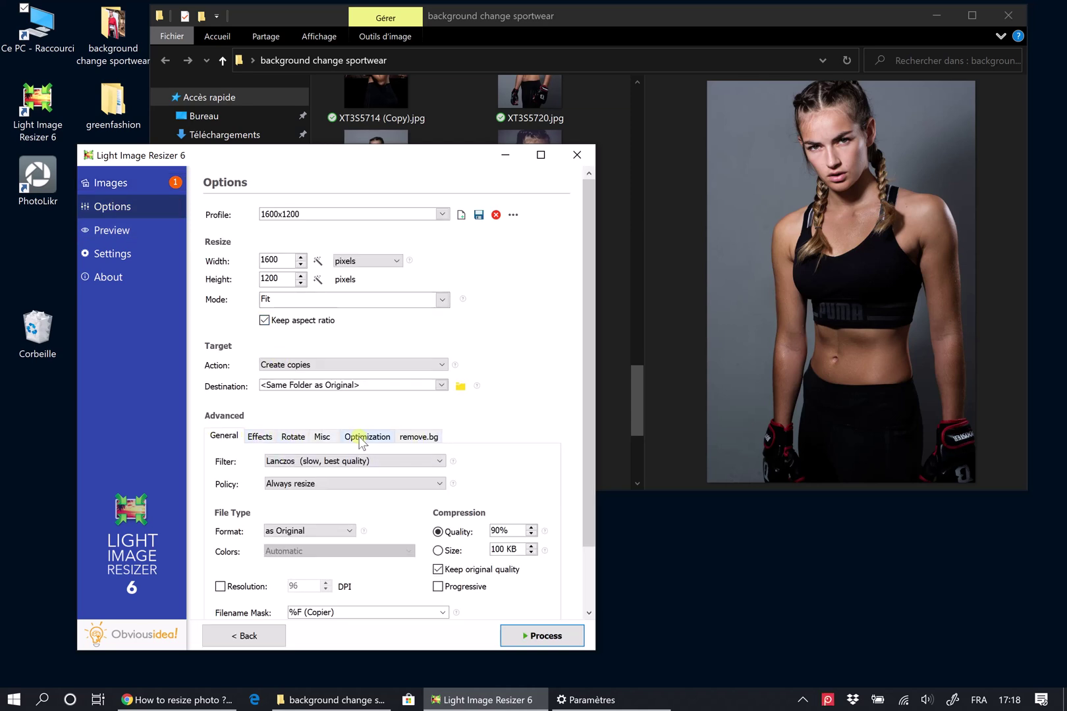
click(434, 437)
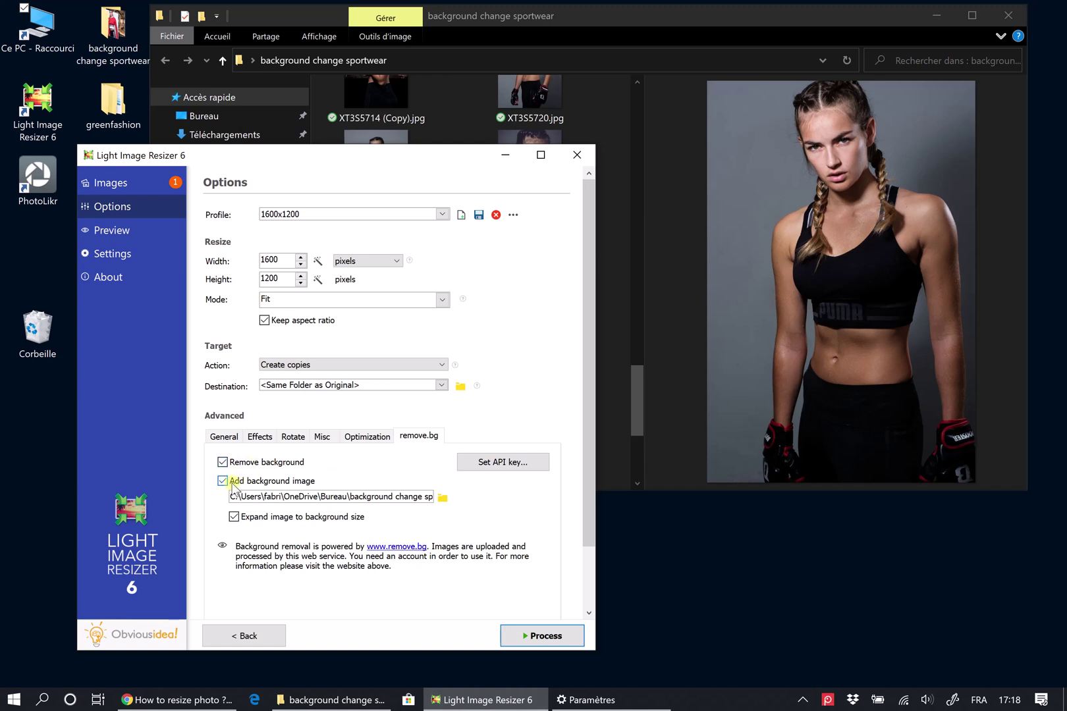
Set bxr2-960x580.jpg from the desktop 'background change sportwear' folder as the replacement background
click(444, 498)
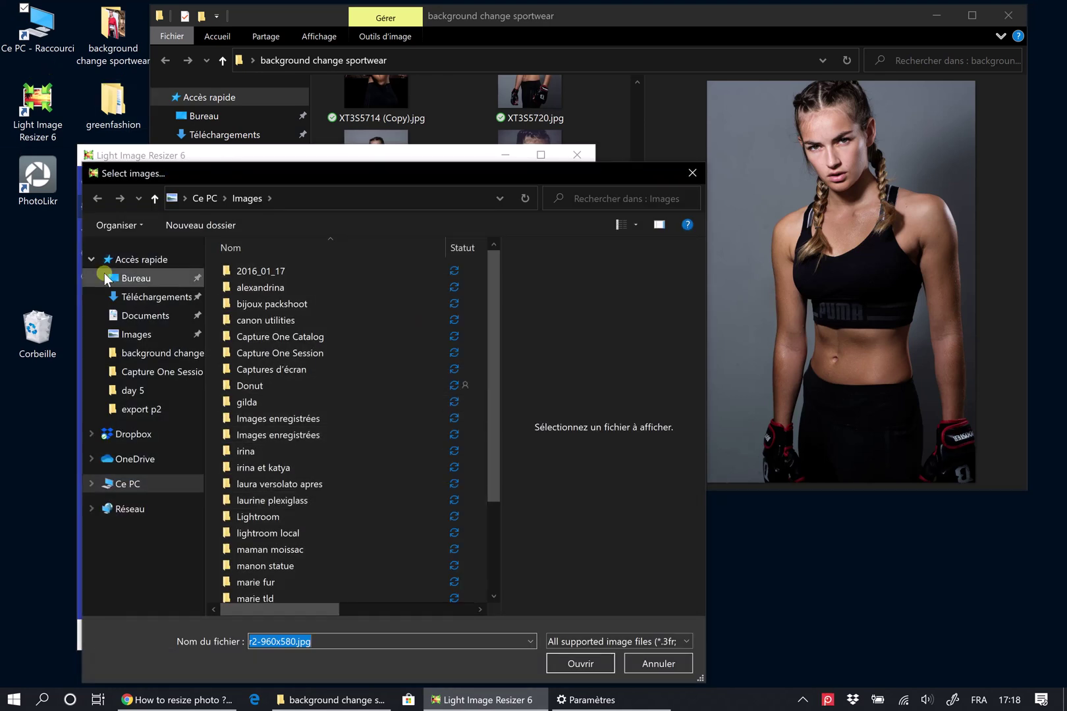
click(134, 281)
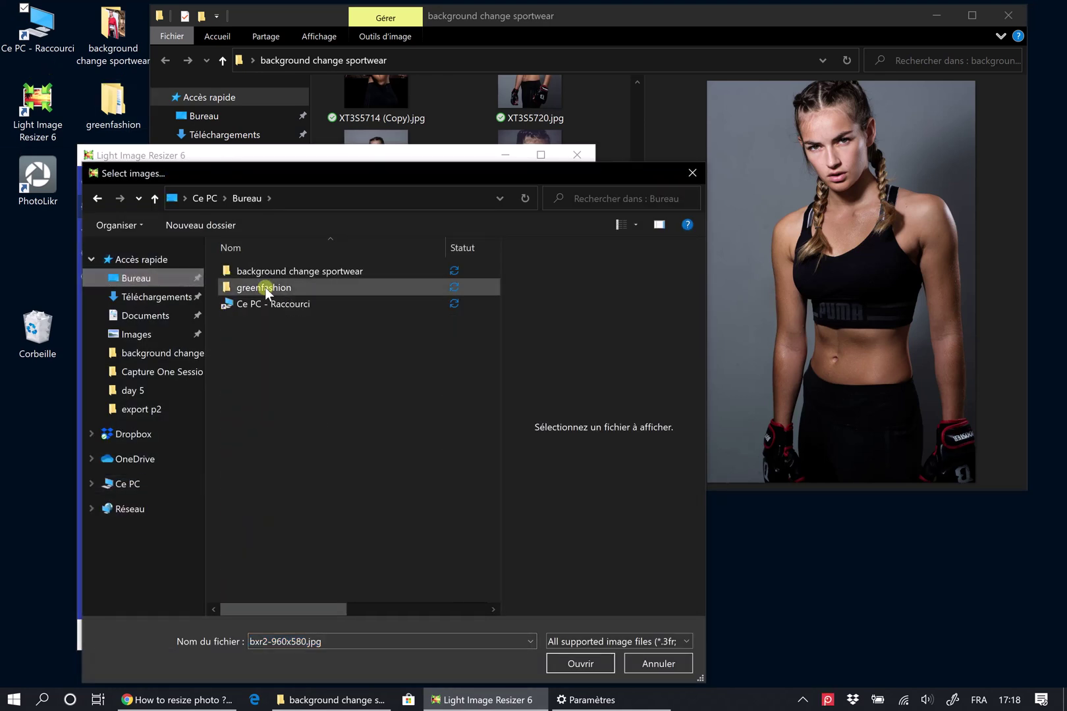
double_click(272, 273)
click(274, 321)
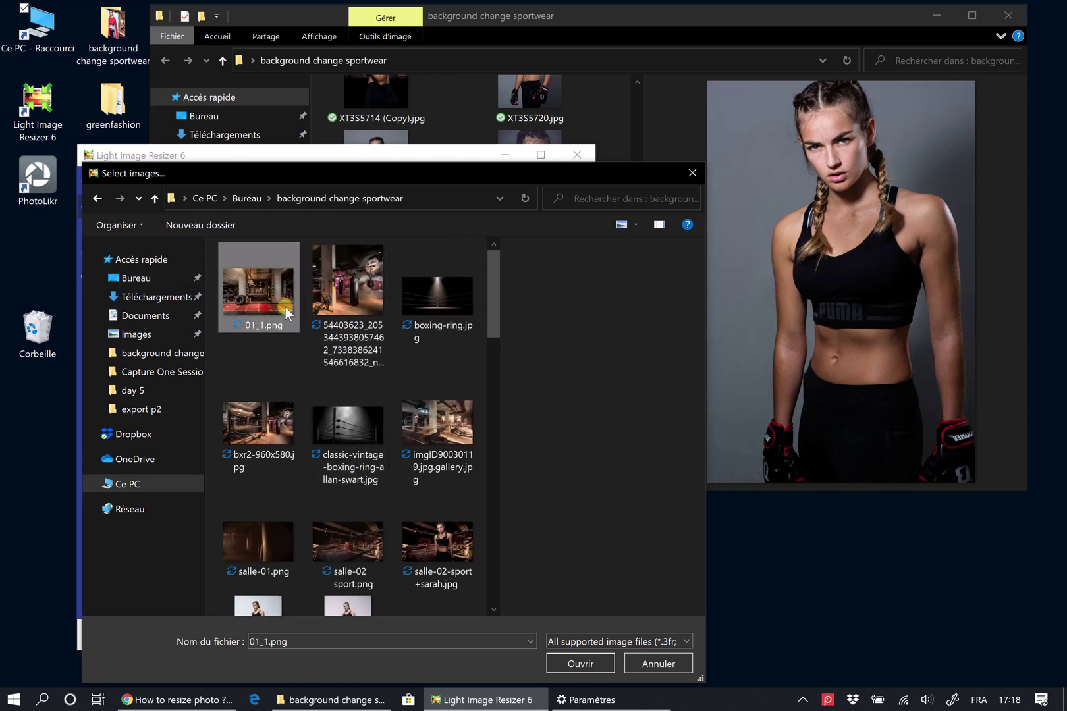
click(349, 291)
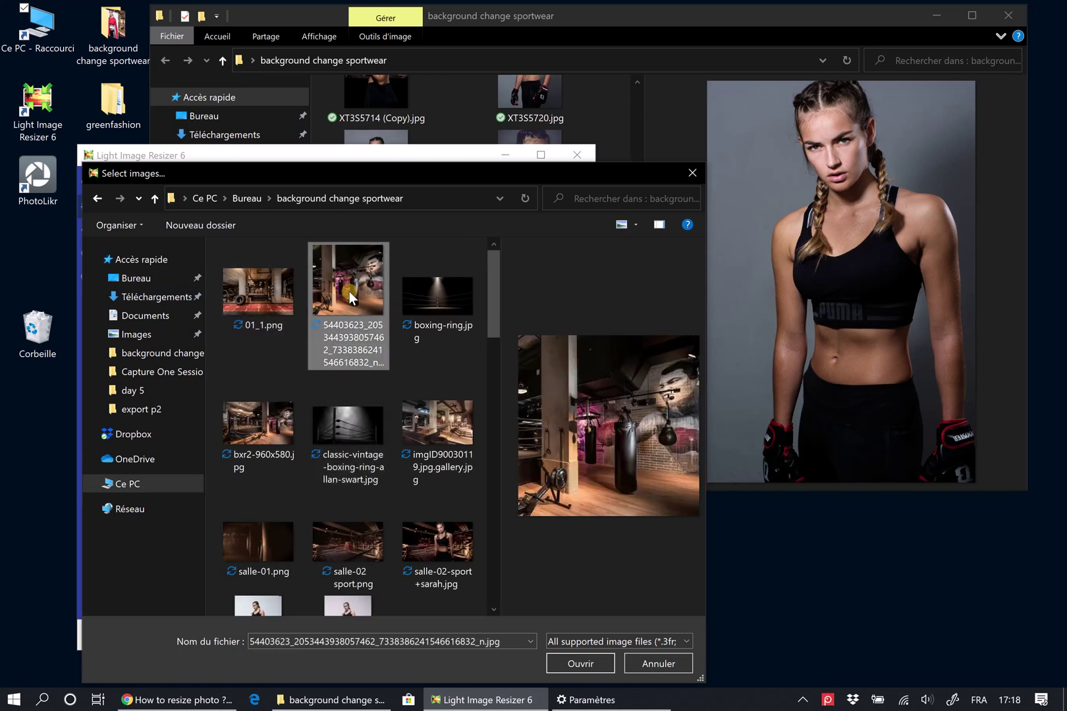
click(270, 416)
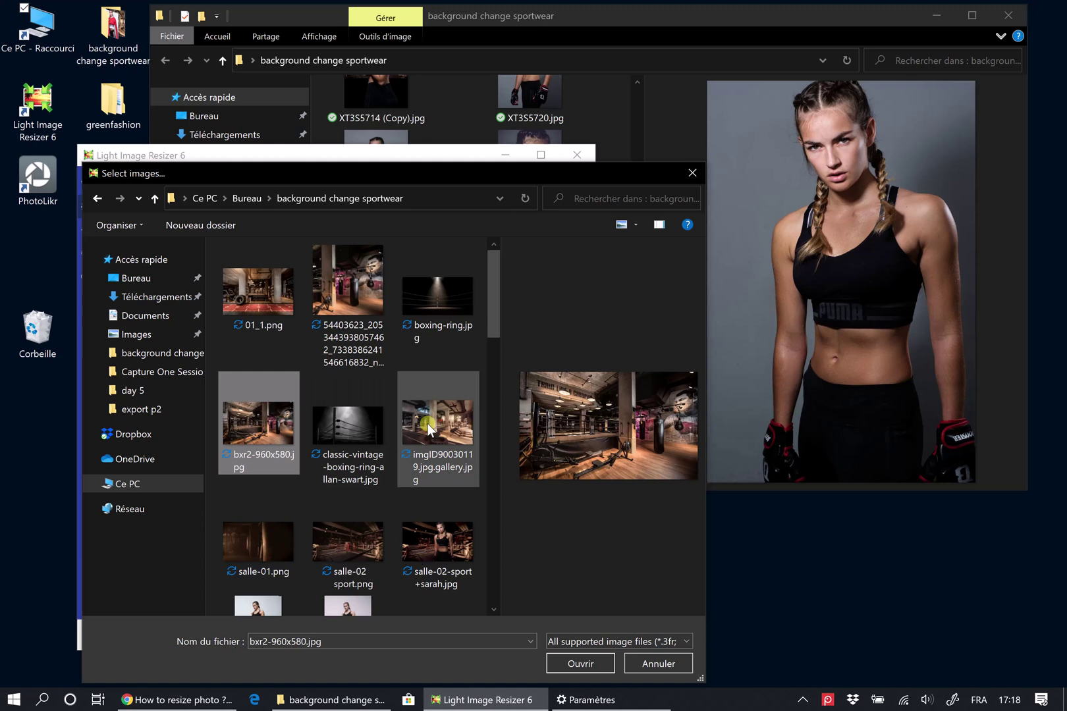
click(573, 667)
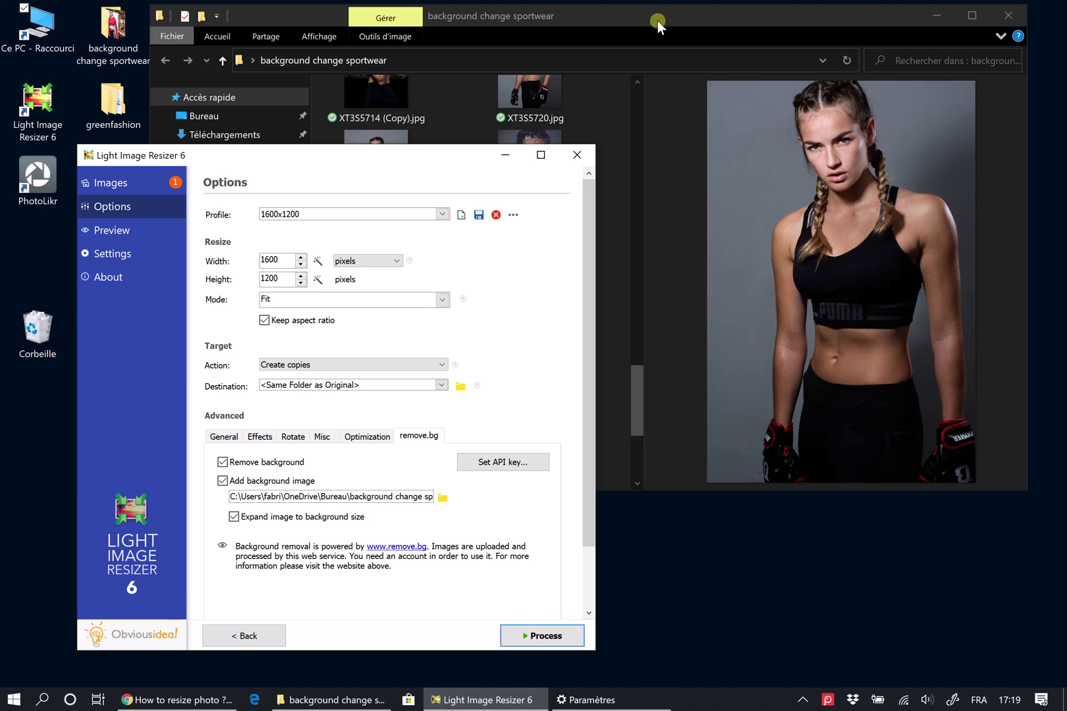
Bring the File Explorer photo folder window in front of the resizer
drag(658, 20, 662, 20)
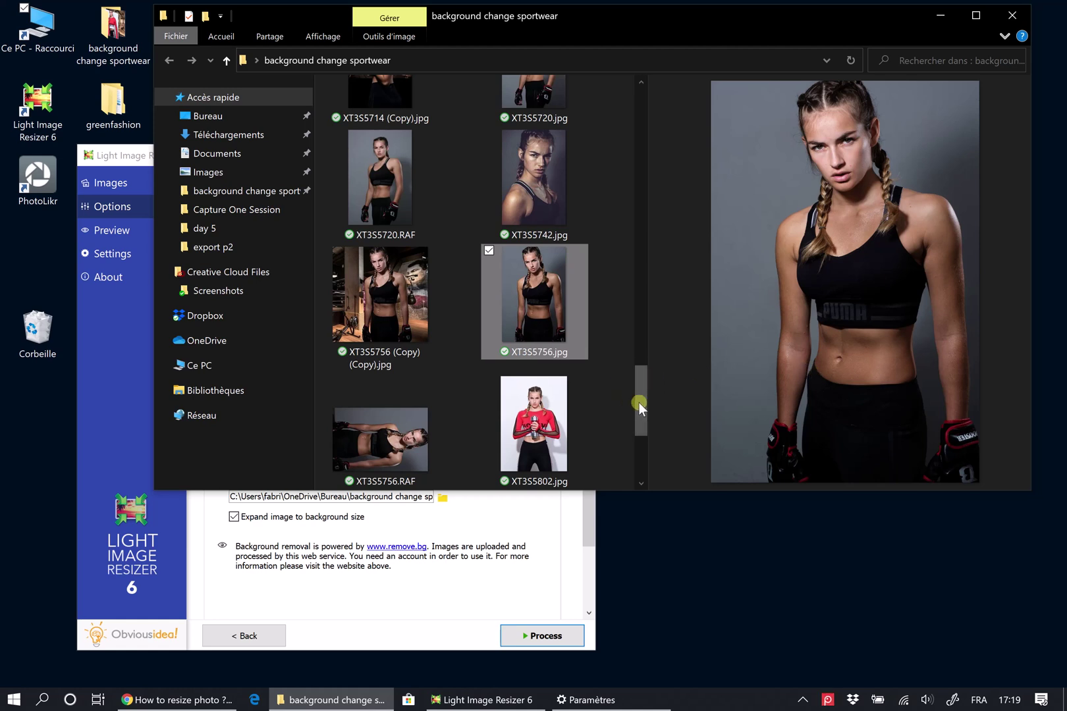
drag(638, 403, 667, 127)
Preview bxr2-960x580.jpg in File Explorer, then bring back Light Image Resizer's options
click(538, 237)
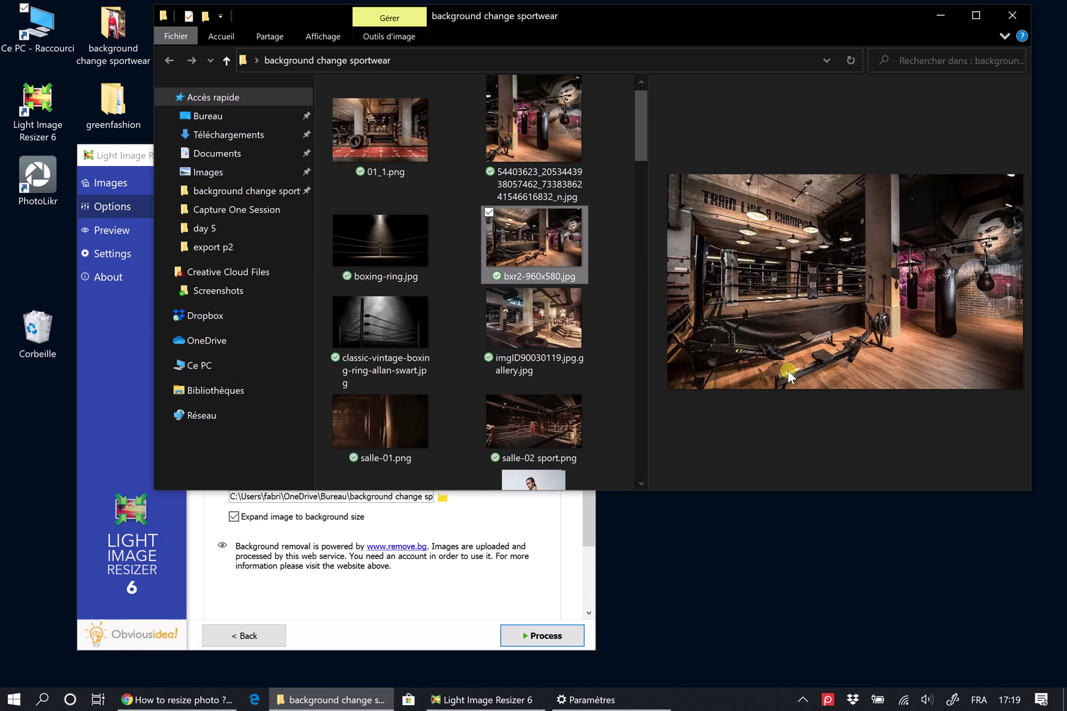
click(490, 528)
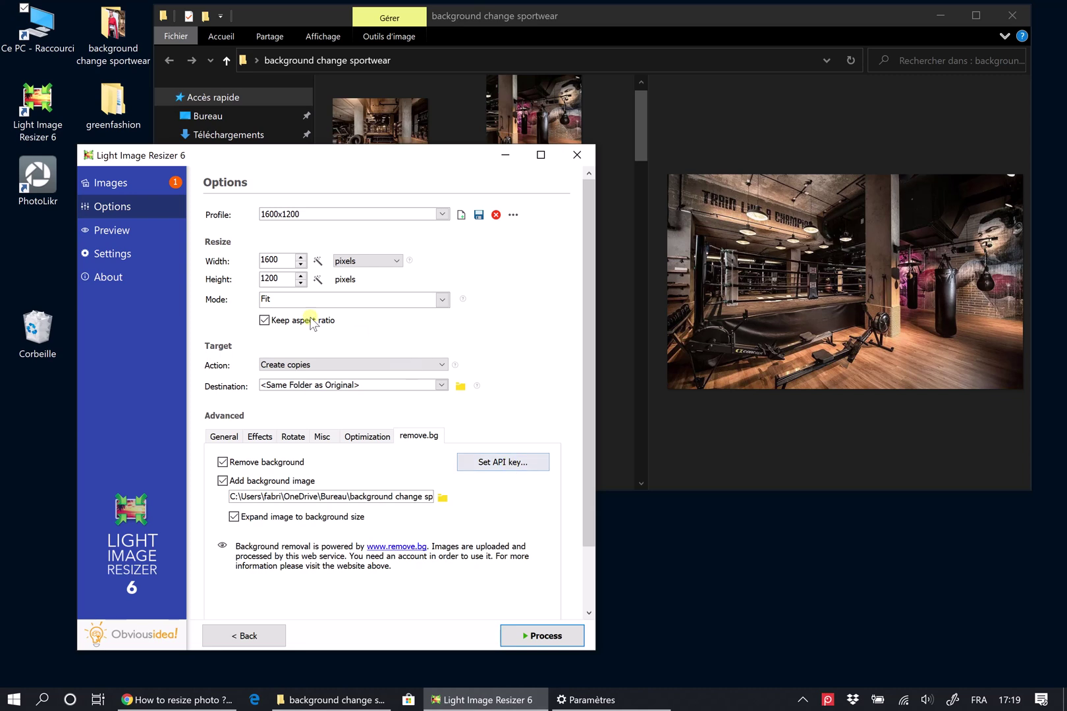
Check the loaded model photo, then request a preview of the background replacement
click(126, 181)
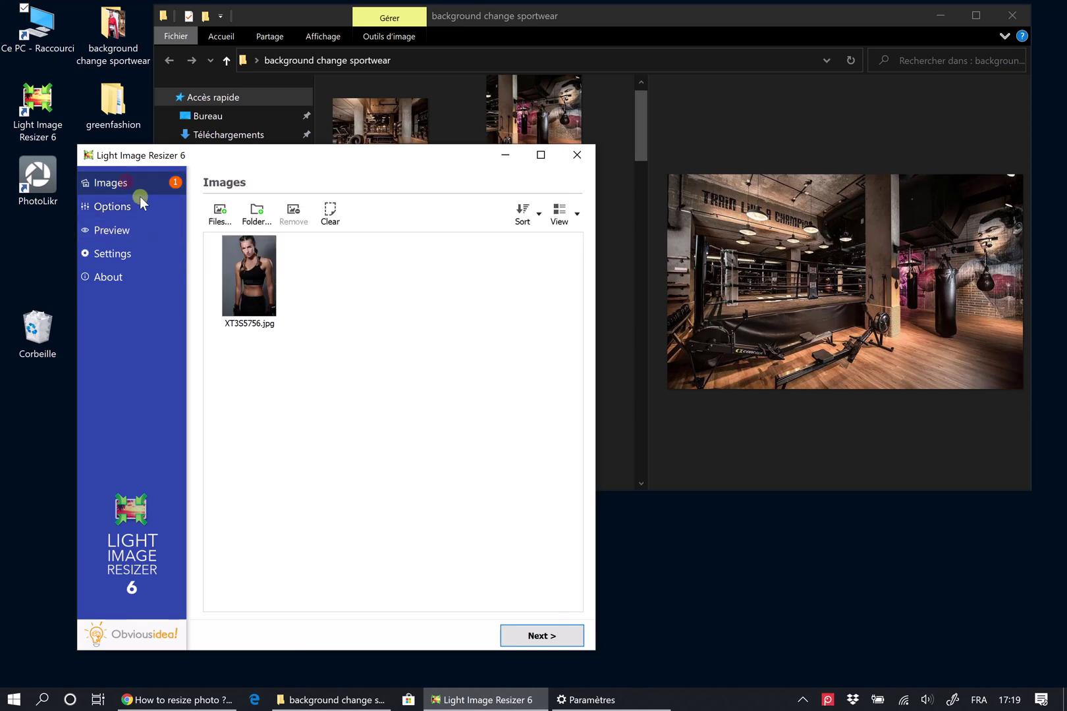
click(148, 202)
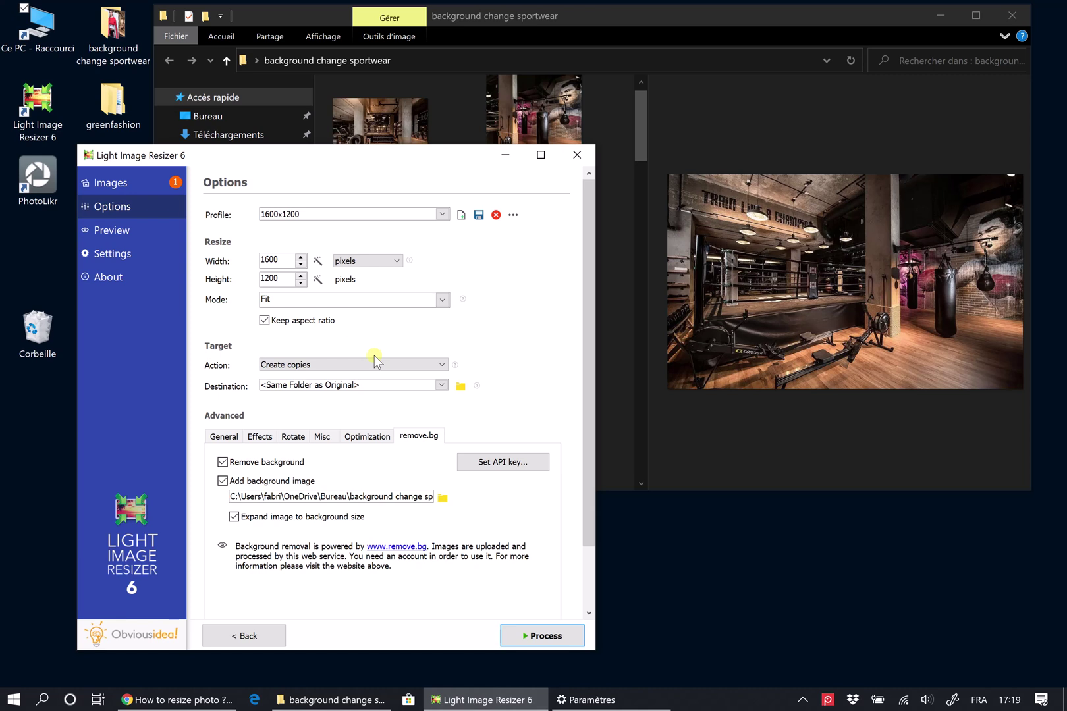
click(140, 240)
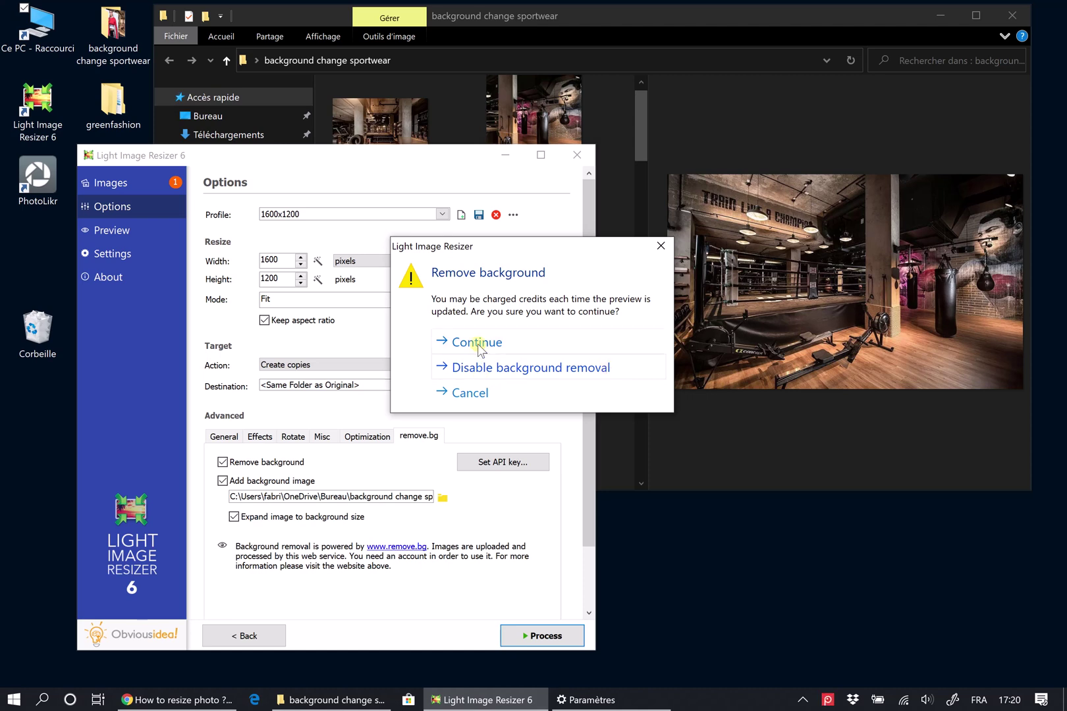
Accept the credit charge to preview the model on the gym backdrop at 1600 × 967
click(478, 348)
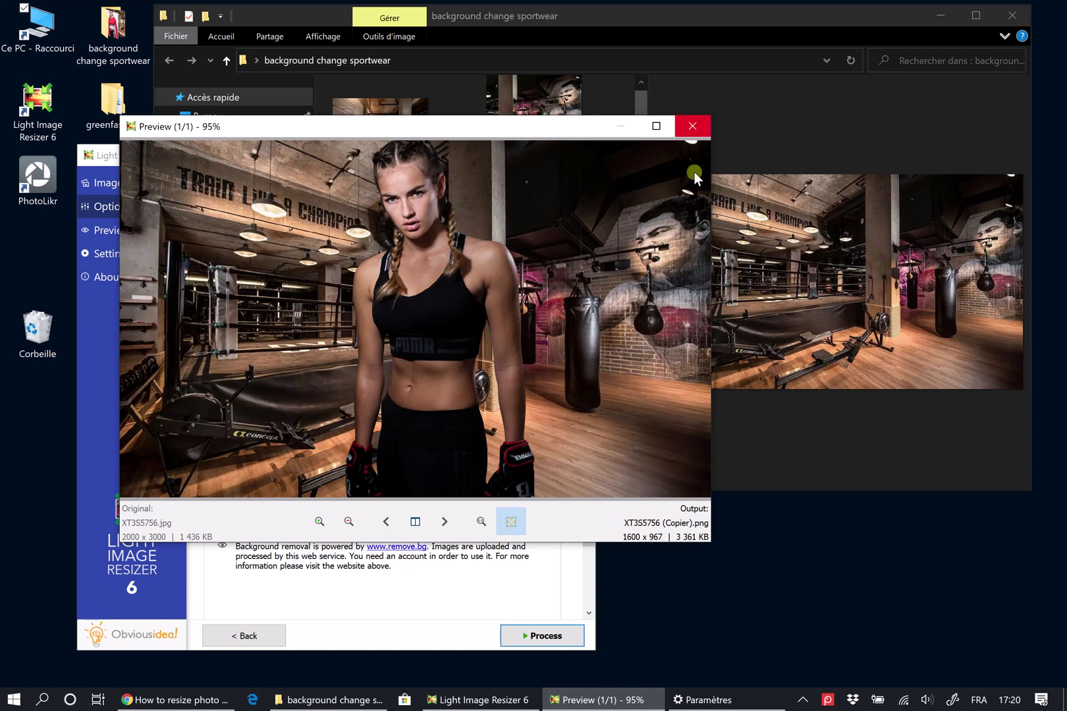
Close the preview and set the output format to JPEG (.jpg) in General settings
click(692, 126)
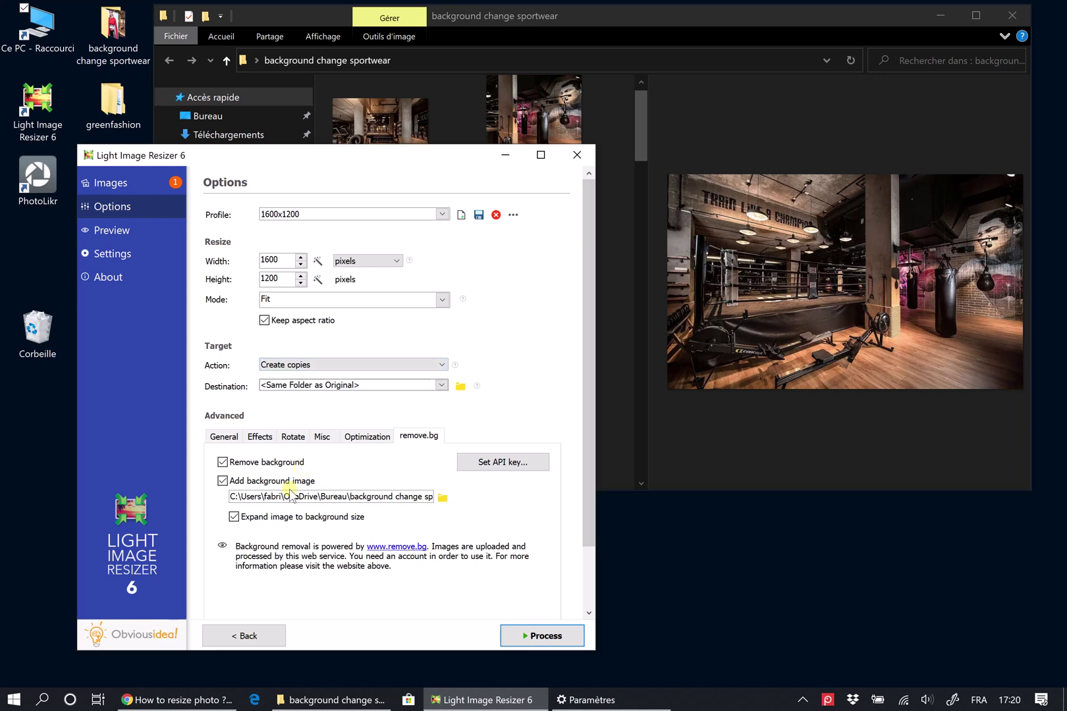
click(222, 436)
click(320, 531)
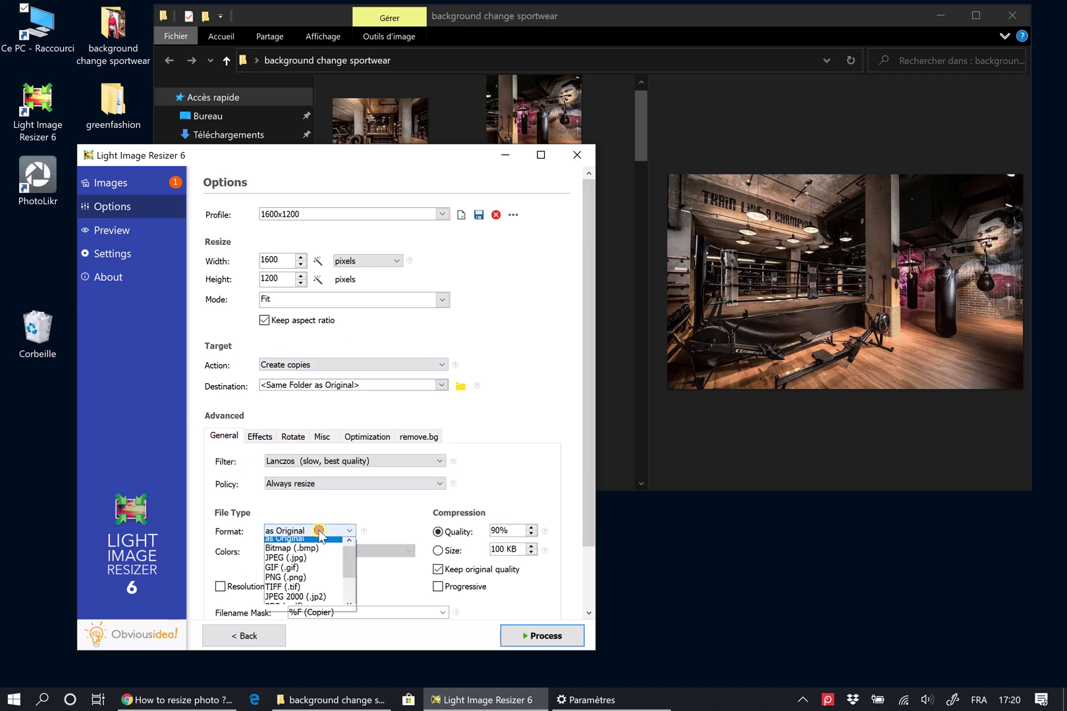
click(310, 563)
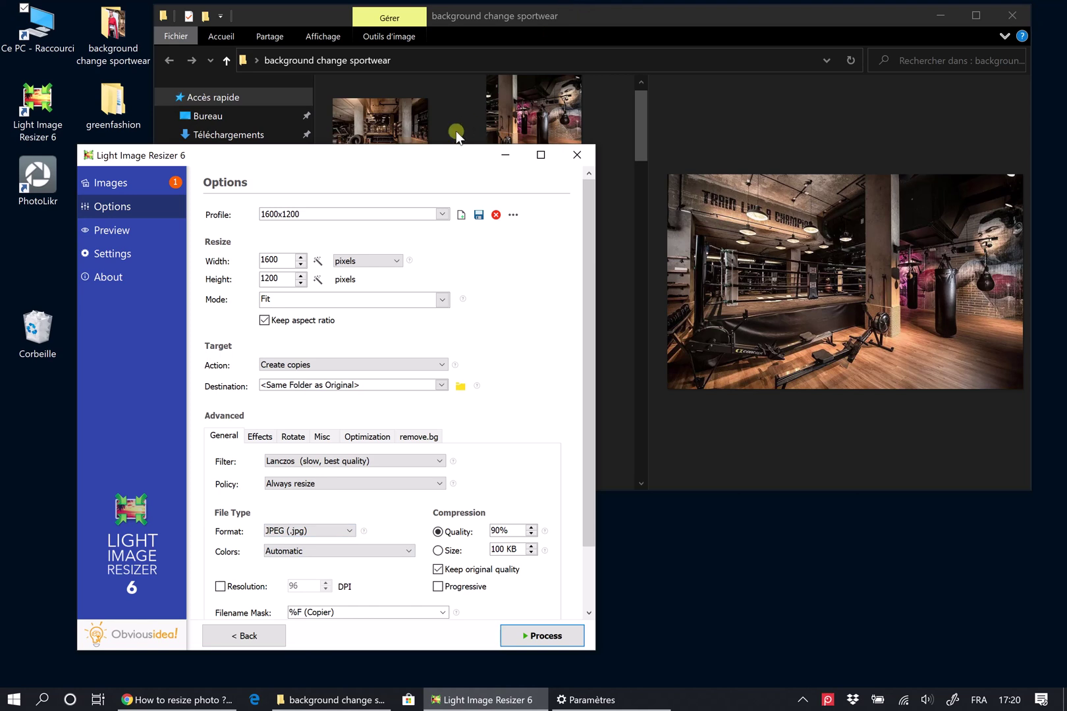
click(610, 14)
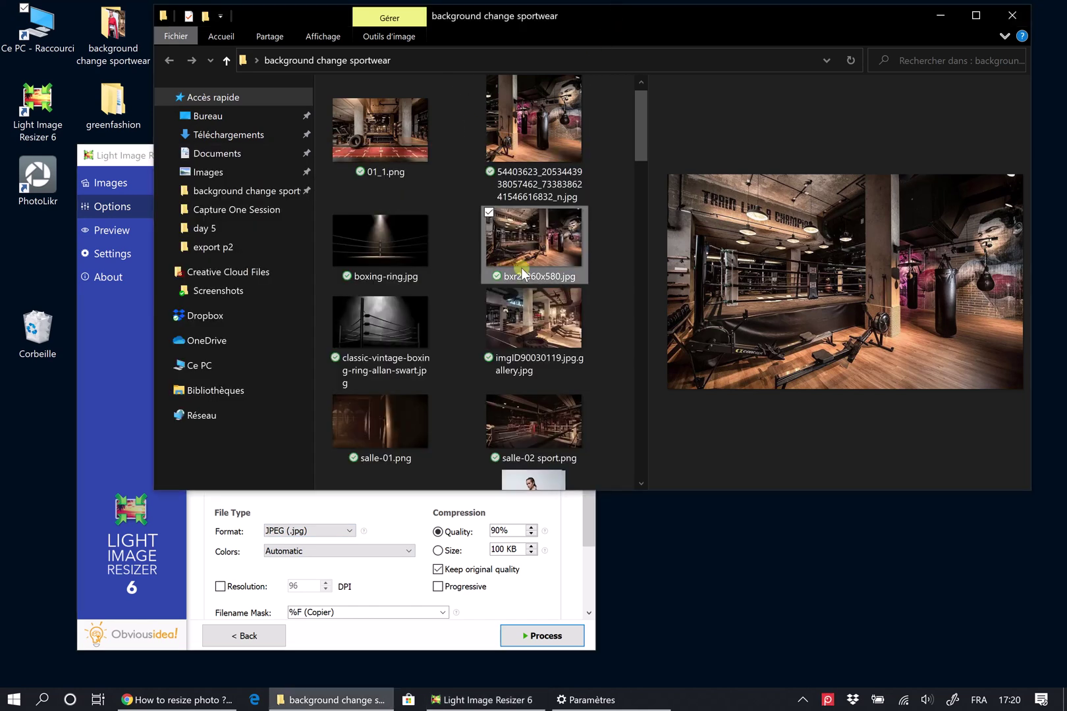
click(113, 422)
scroll(581, 454, down, 2)
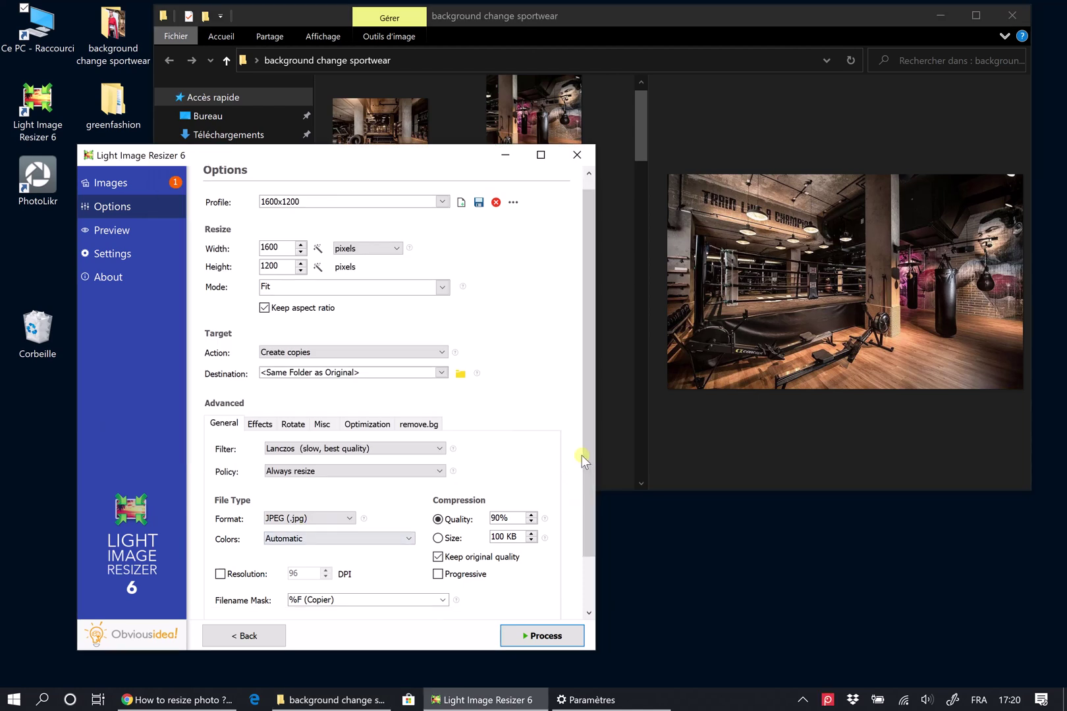
Process the photo to export XT3S5756 (Copier).jpg with the boxing gym background
click(525, 642)
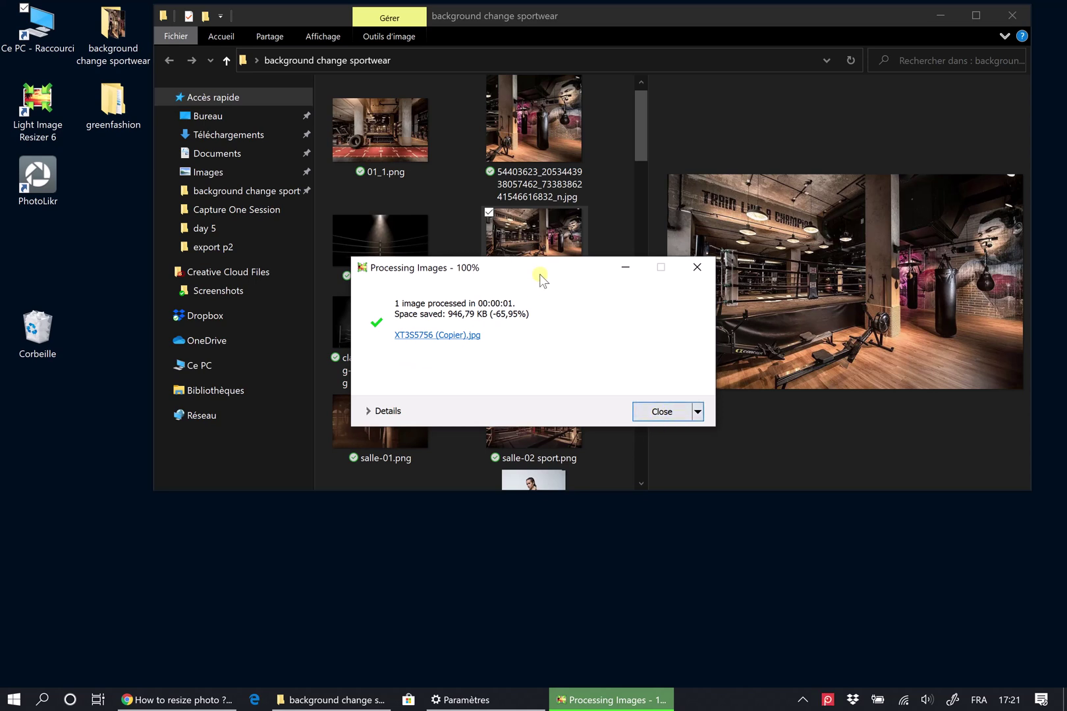
drag(539, 274, 217, 274)
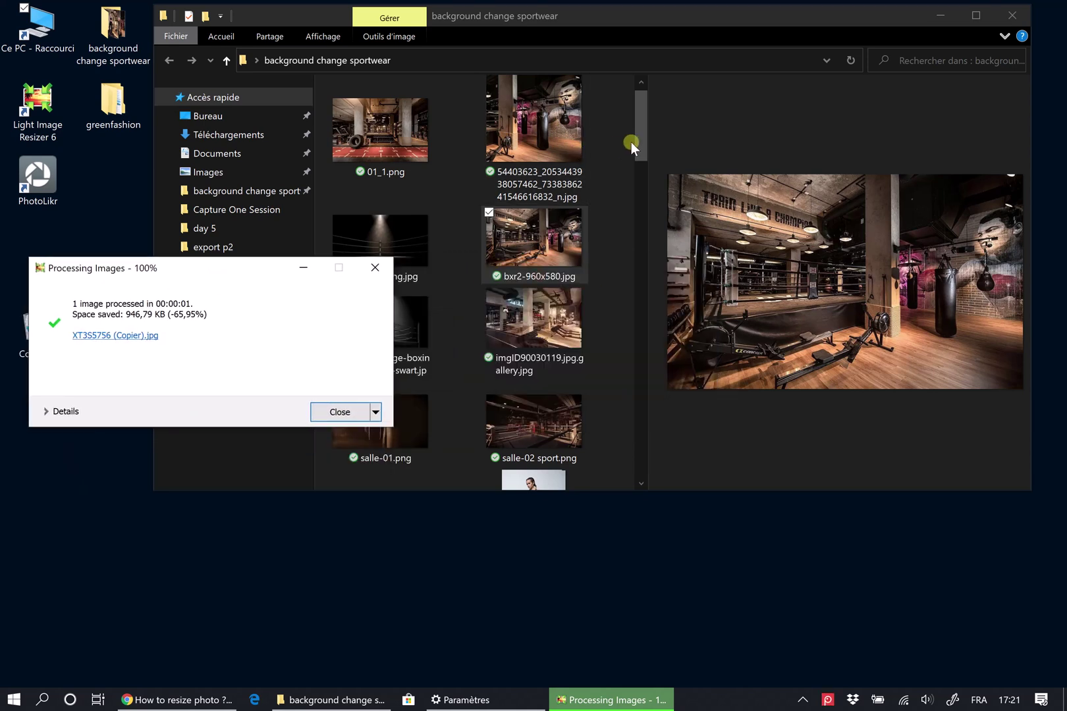
drag(631, 141, 622, 414)
Bring the processing summary back in front of File Explorer
click(109, 380)
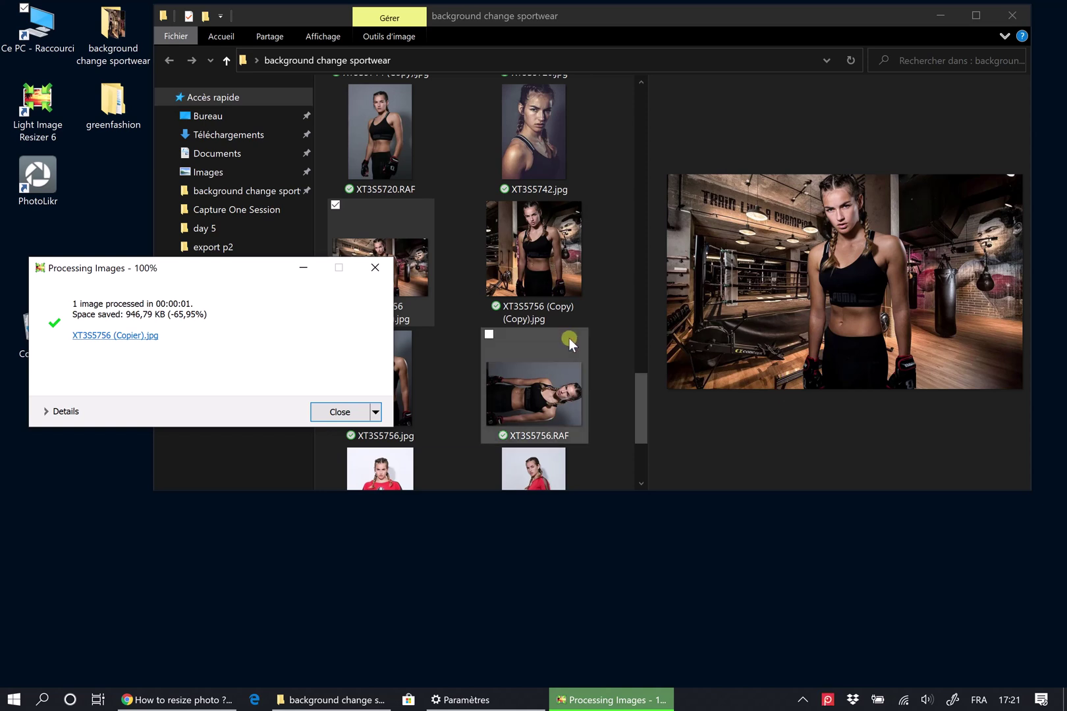
scroll(569, 337, down, 3)
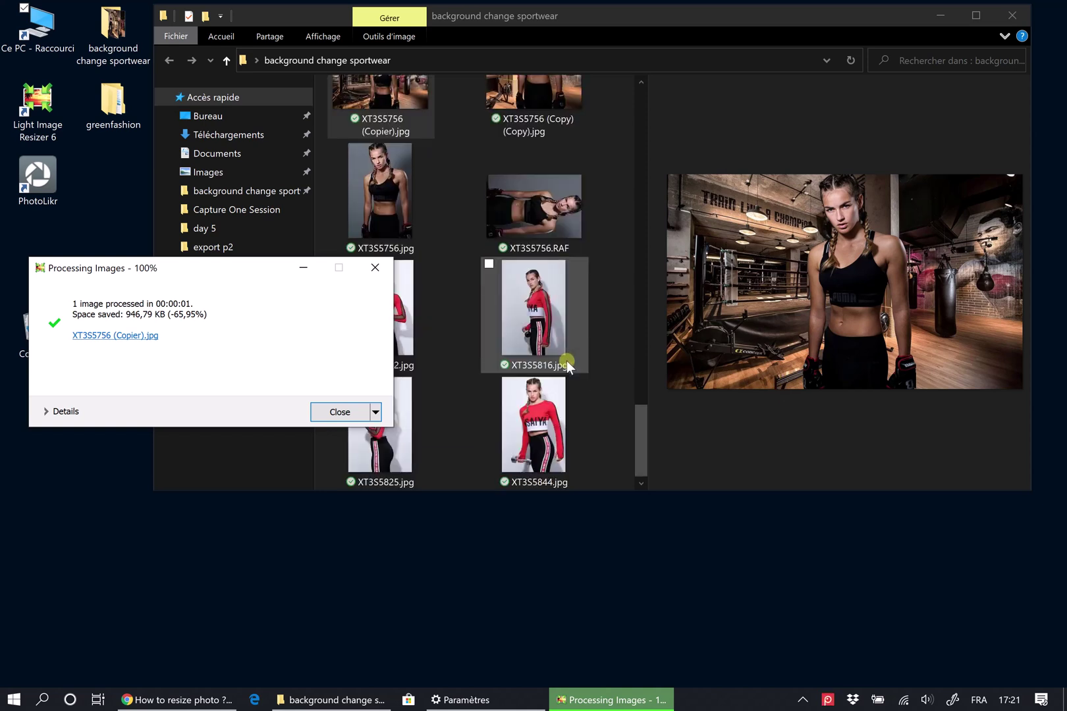